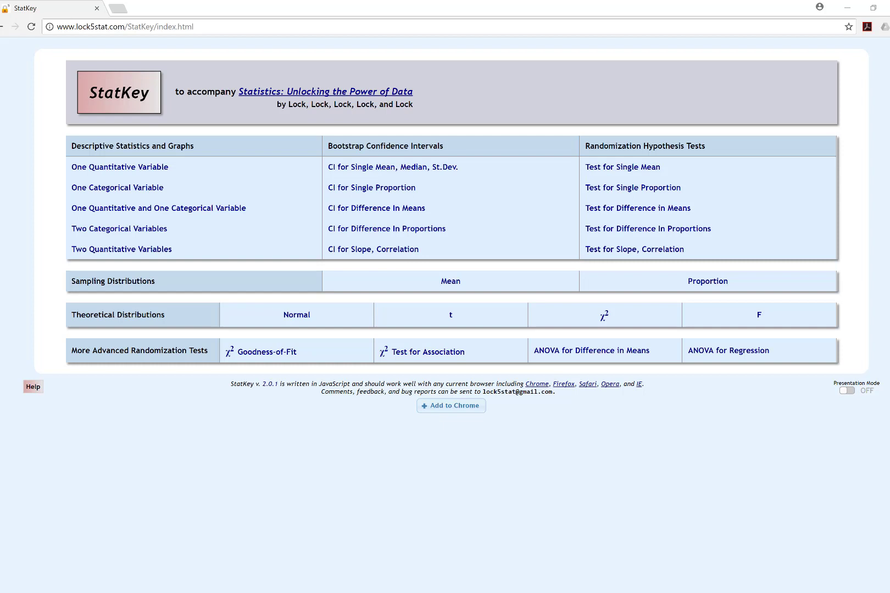
Mark the Sampling Distributions row with its Mean and Proportion options in red, and open the Proportion sampling distribution tool
{"action": "mouse_move", "coordinate": [146, 268]}
{"action": "left_mouse_down"}
{"action": "mouse_move", "coordinate": [124, 263]}
{"action": "mouse_move", "coordinate": [188, 282]}
{"action": "mouse_move", "coordinate": [131, 266]}
{"action": "left_mouse_up"}
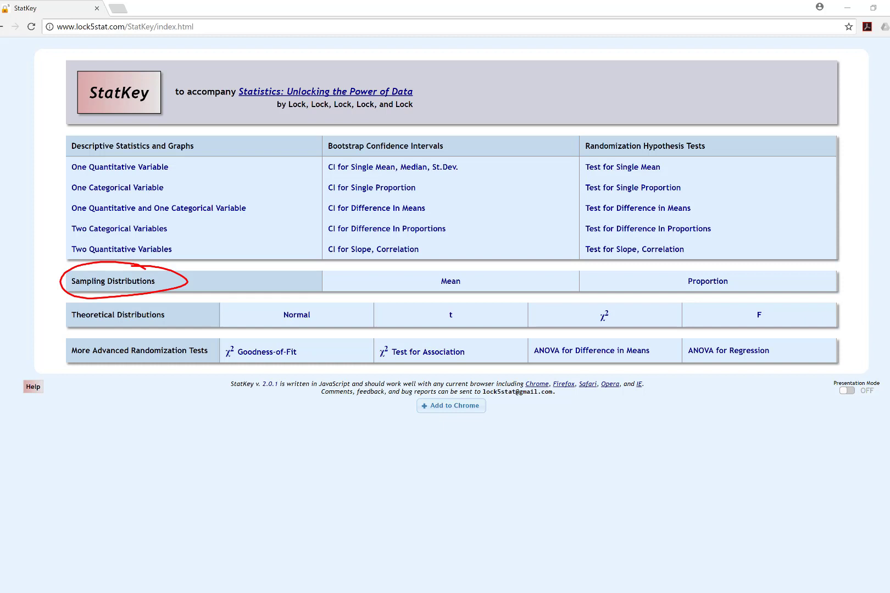
{"action": "left_click_drag", "start_coordinate": [433, 296], "coordinate": [479, 290]}
{"action": "left_click_drag", "start_coordinate": [675, 293], "coordinate": [756, 297]}
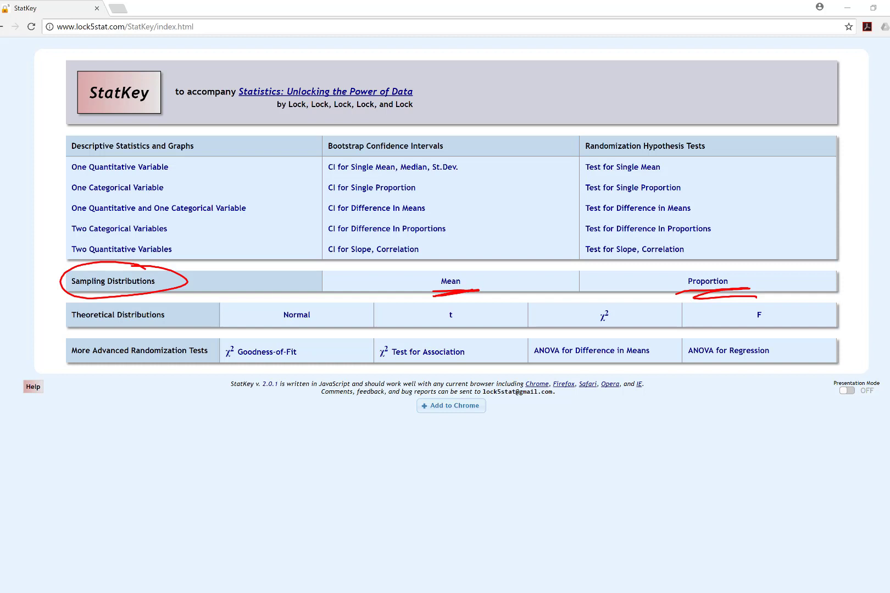
{"action": "left_click", "coordinate": [748, 288]}
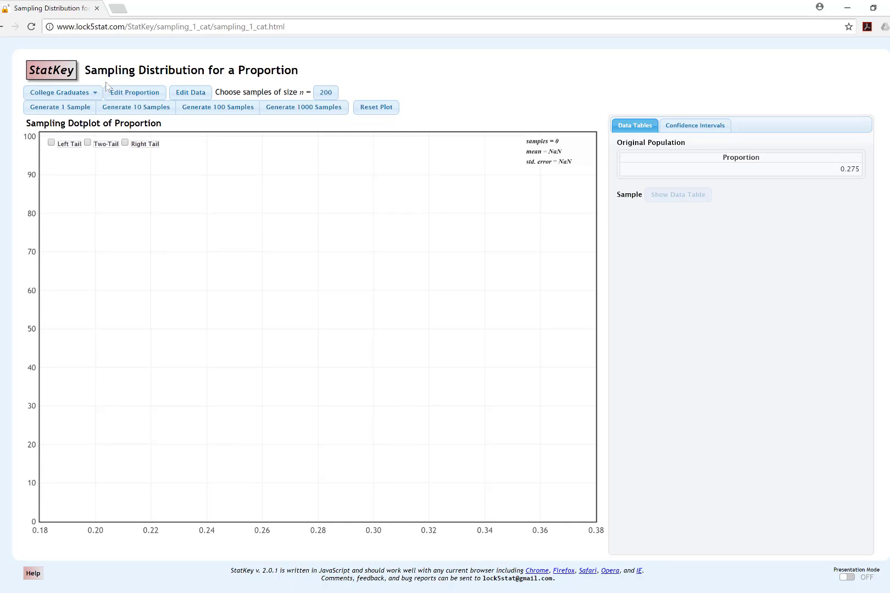
Choose the College Graduates dataset as the population and clear the red markings around the original population proportion
{"action": "left_click", "coordinate": [94, 95]}
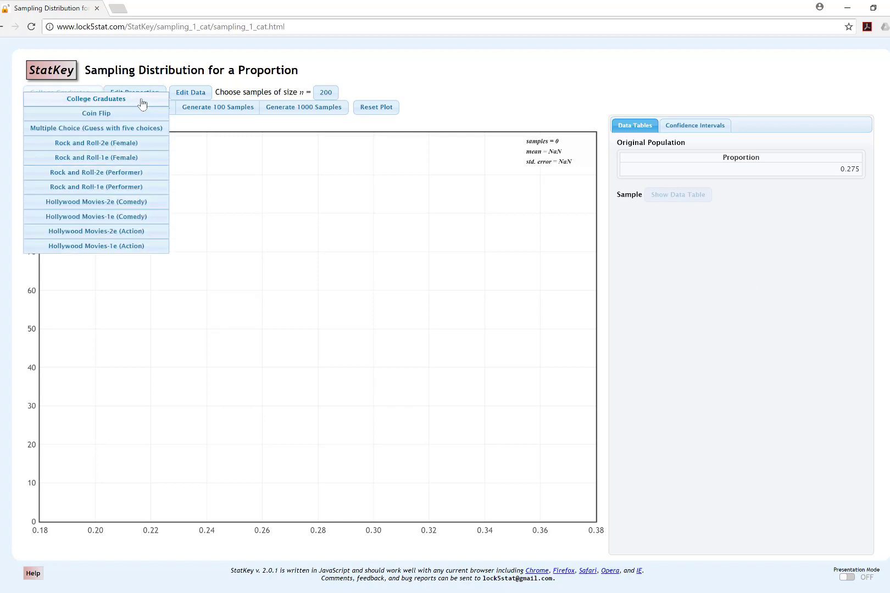
{"action": "left_click", "coordinate": [141, 101]}
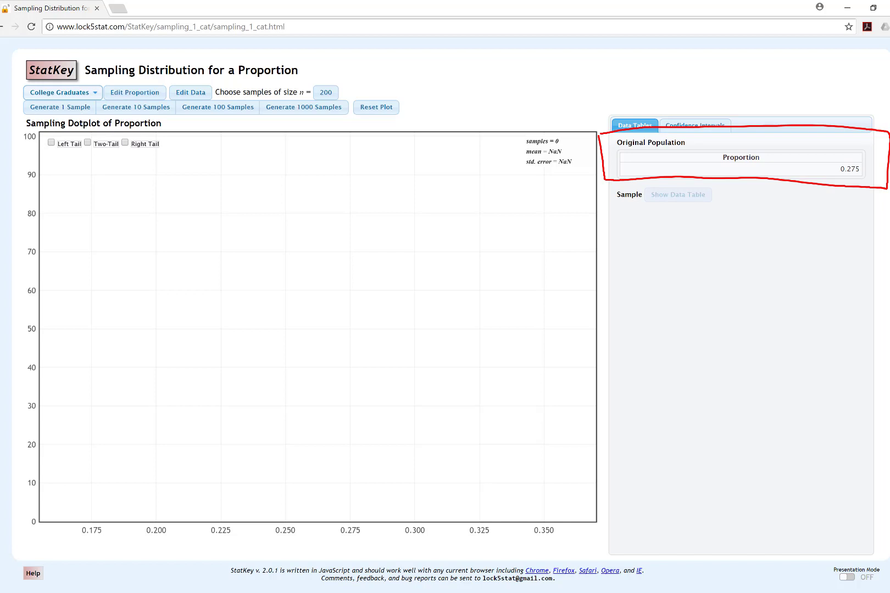
{"action": "key", "text": "Escape"}
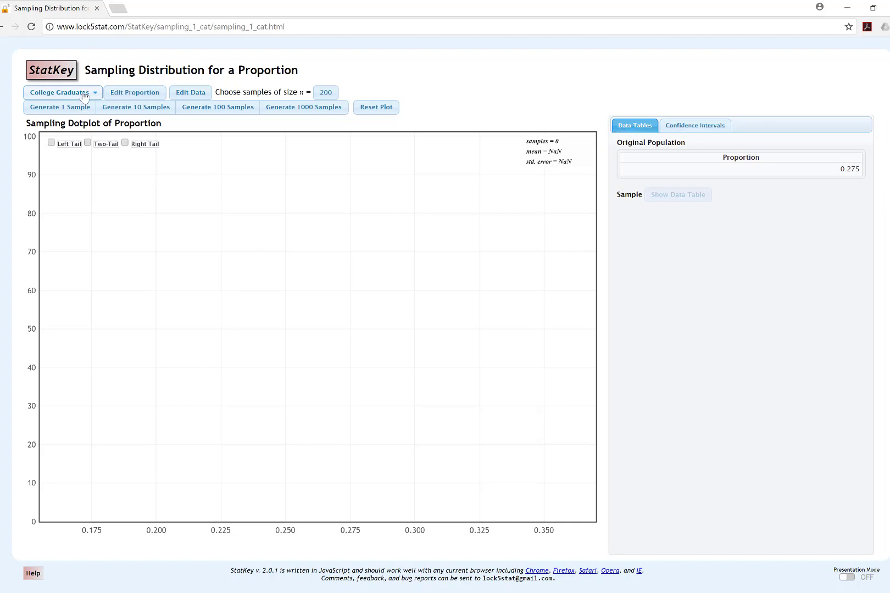
View the proportion editing dialog without entering a value, and set the sample size to 100
{"action": "left_click", "coordinate": [157, 95]}
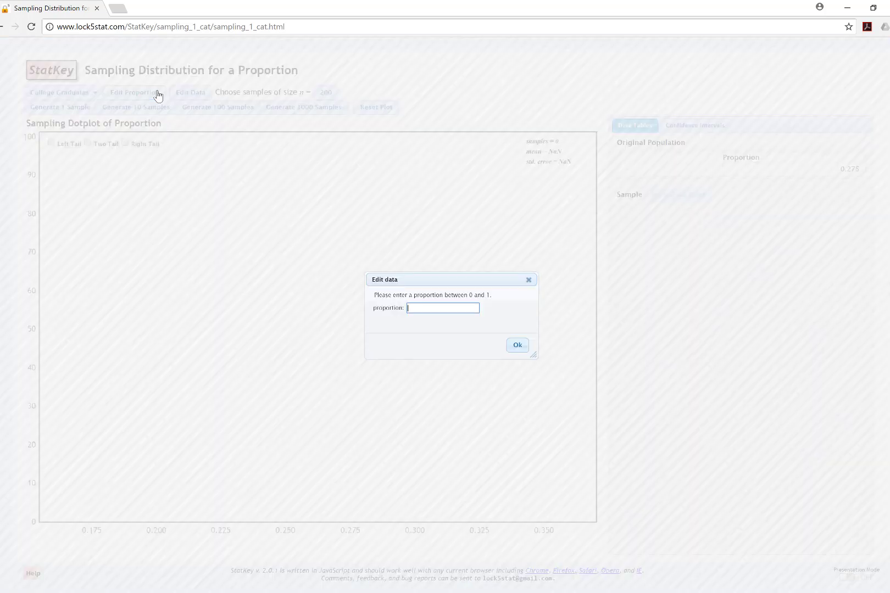
{"action": "left_click", "coordinate": [528, 280]}
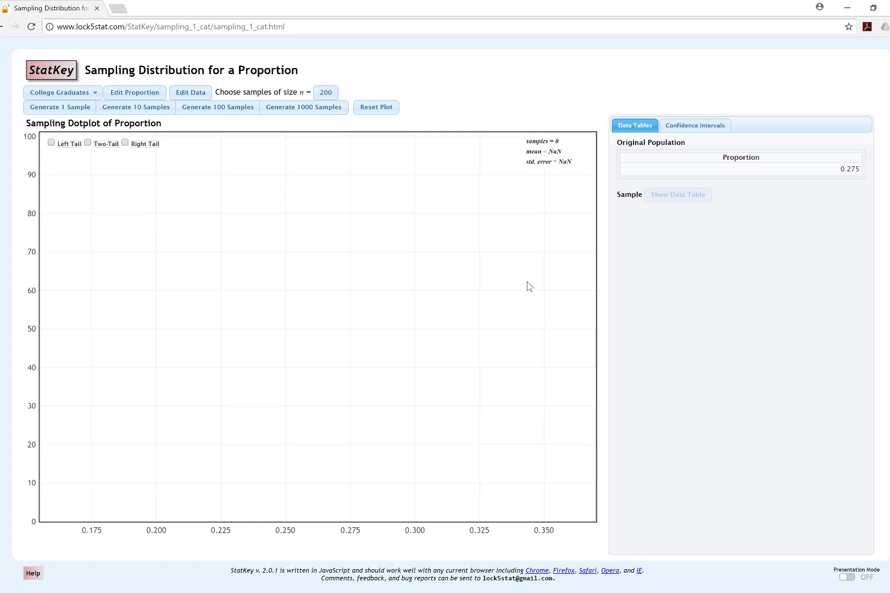
{"action": "left_click", "coordinate": [330, 94]}
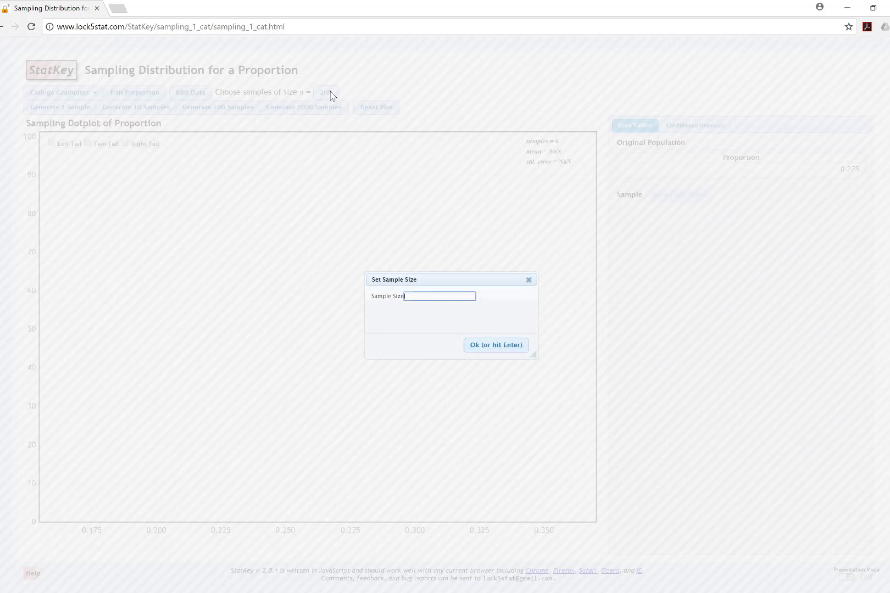
{"action": "type", "text": "100"}
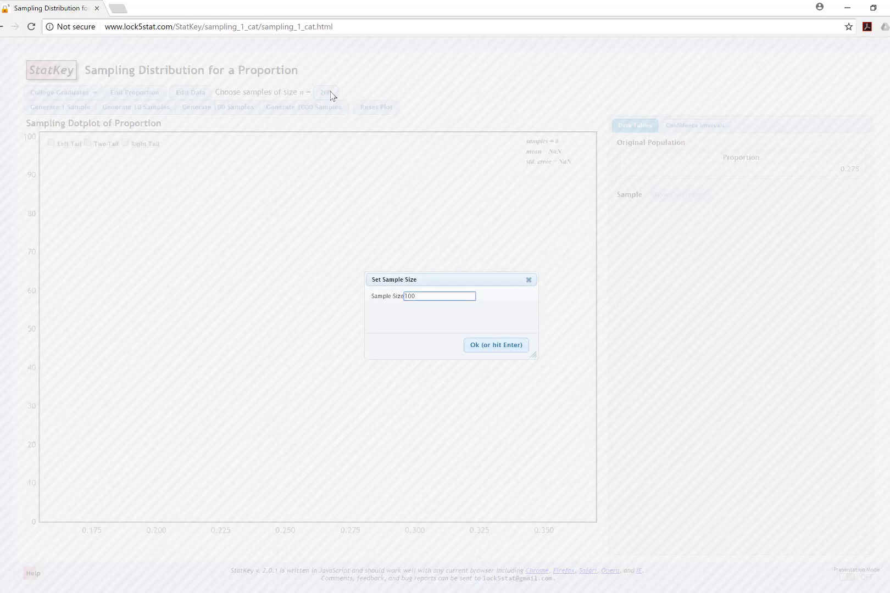
{"action": "left_click", "coordinate": [496, 346]}
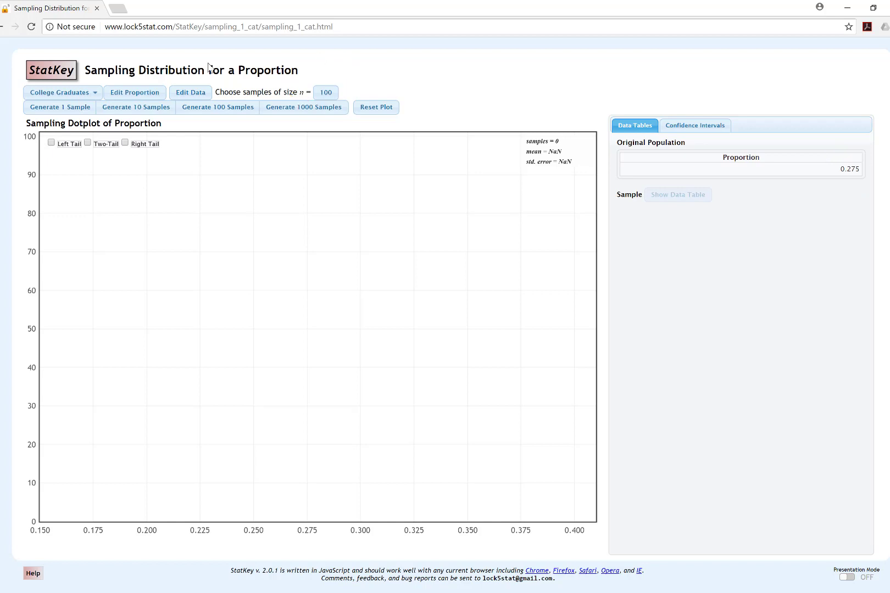
Generate one sample, mark its count, sample size and proportion in red with an arrow to its dot, and clear the markings
{"action": "left_click", "coordinate": [47, 106]}
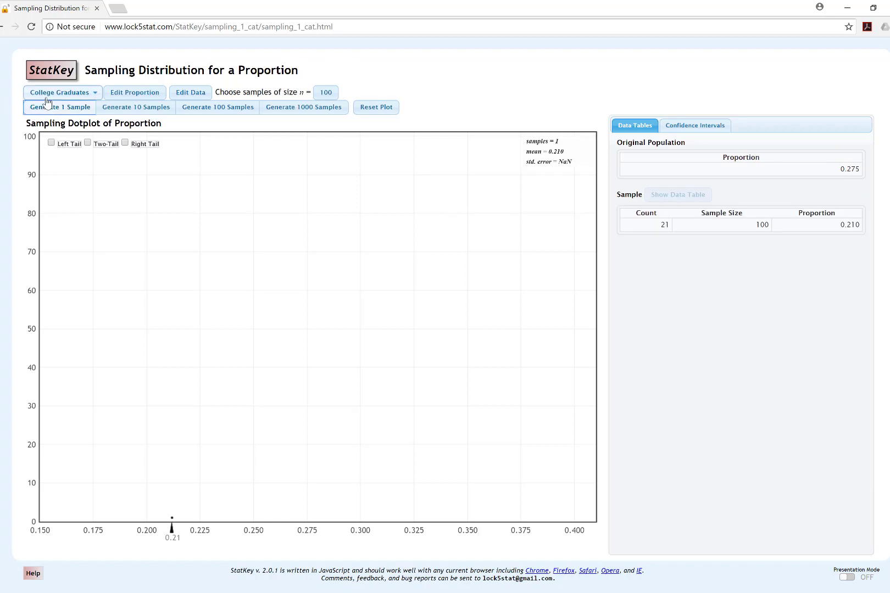
{"action": "mouse_move", "coordinate": [601, 177]}
{"action": "left_mouse_down"}
{"action": "mouse_move", "coordinate": [652, 249]}
{"action": "mouse_move", "coordinate": [882, 252]}
{"action": "mouse_move", "coordinate": [760, 187]}
{"action": "mouse_move", "coordinate": [585, 188]}
{"action": "left_mouse_up"}
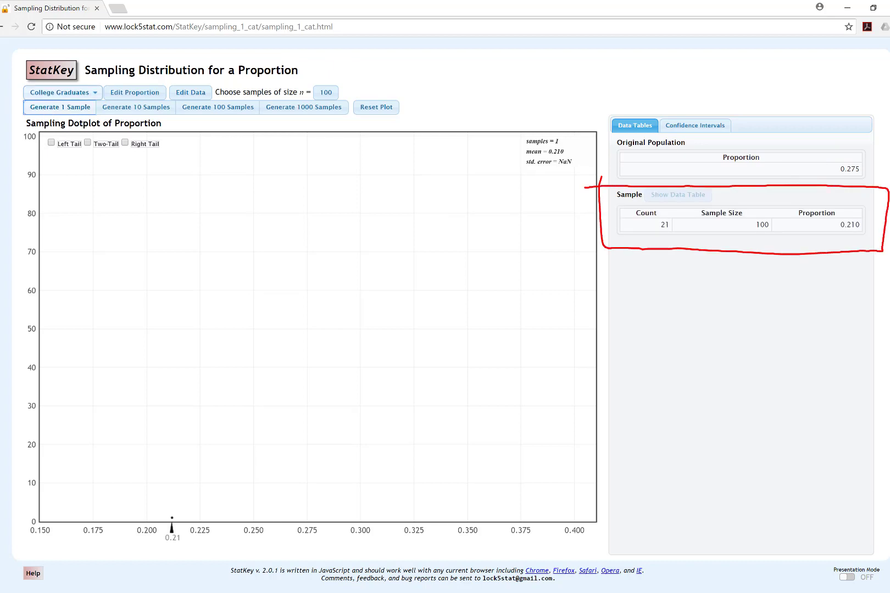
{"action": "mouse_move", "coordinate": [650, 199]}
{"action": "left_mouse_down"}
{"action": "mouse_move", "coordinate": [680, 225]}
{"action": "mouse_move", "coordinate": [663, 209]}
{"action": "left_mouse_up"}
{"action": "mouse_move", "coordinate": [746, 207]}
{"action": "left_mouse_down"}
{"action": "mouse_move", "coordinate": [691, 215]}
{"action": "mouse_move", "coordinate": [761, 206]}
{"action": "mouse_move", "coordinate": [735, 195]}
{"action": "left_mouse_up"}
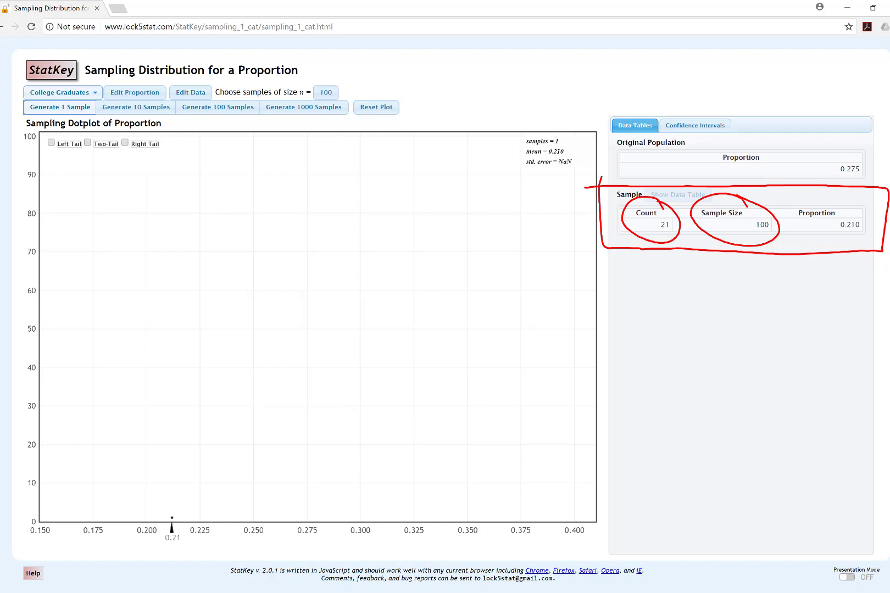
{"action": "mouse_move", "coordinate": [858, 213]}
{"action": "left_mouse_down"}
{"action": "mouse_move", "coordinate": [793, 198]}
{"action": "mouse_move", "coordinate": [867, 237]}
{"action": "mouse_move", "coordinate": [852, 207]}
{"action": "left_mouse_up"}
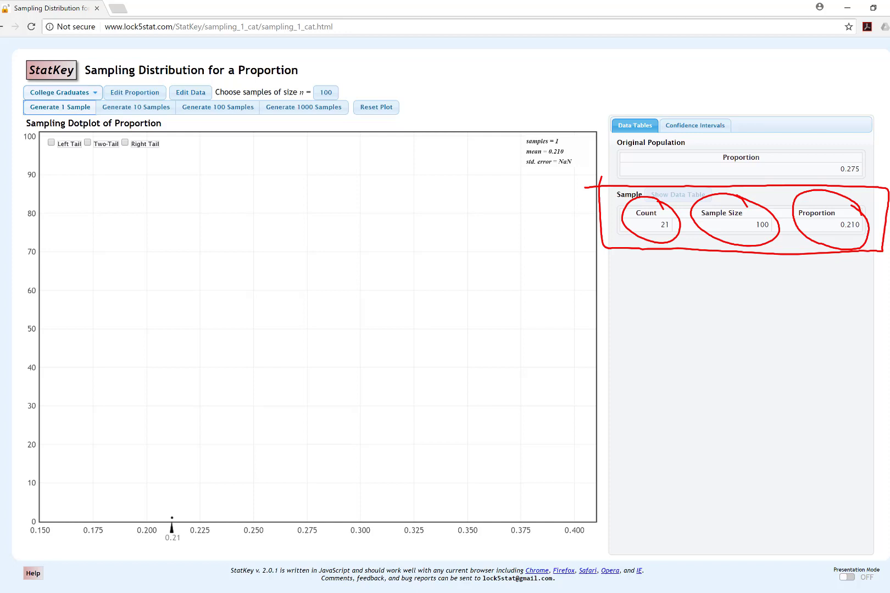
{"action": "mouse_move", "coordinate": [804, 242]}
{"action": "left_mouse_down"}
{"action": "mouse_move", "coordinate": [725, 301]}
{"action": "mouse_move", "coordinate": [294, 366]}
{"action": "mouse_move", "coordinate": [177, 500]}
{"action": "mouse_move", "coordinate": [190, 496]}
{"action": "mouse_move", "coordinate": [180, 512]}
{"action": "mouse_move", "coordinate": [164, 510]}
{"action": "left_mouse_up"}
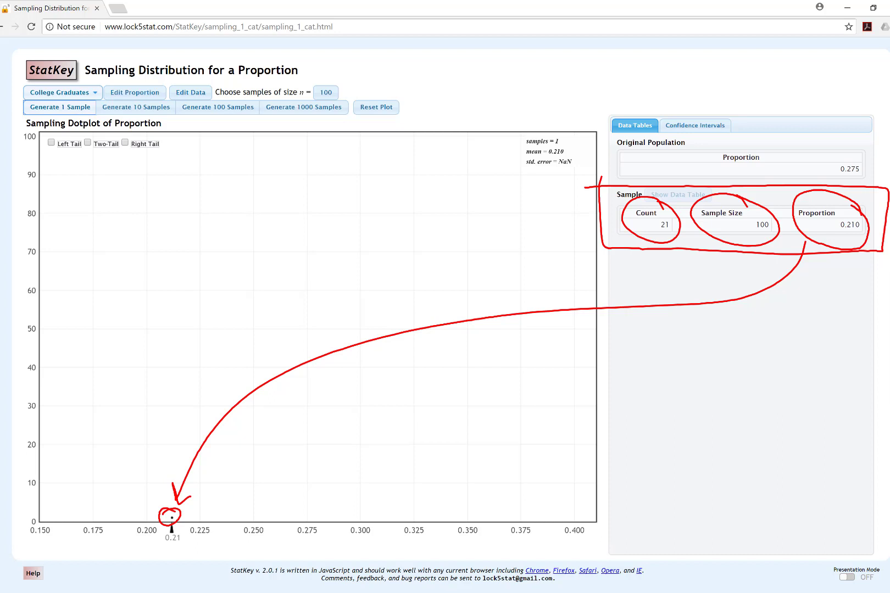
{"action": "key", "text": "Escape"}
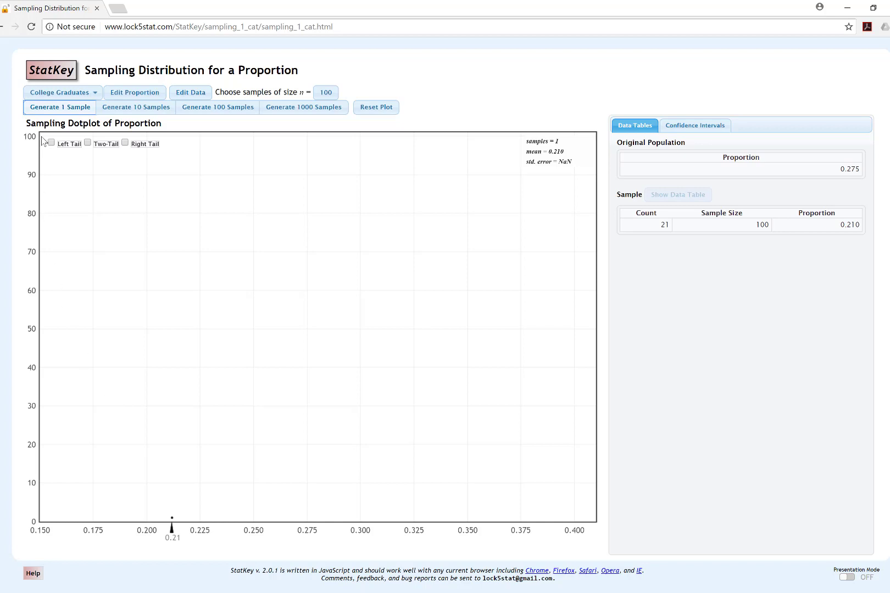
Generate a second single sample, mark its statistics, its dot and the mean marker under the plot in red, and clear the markings
{"action": "left_click", "coordinate": [41, 111]}
{"action": "mouse_move", "coordinate": [606, 188]}
{"action": "left_mouse_down"}
{"action": "mouse_move", "coordinate": [725, 249]}
{"action": "mouse_move", "coordinate": [885, 189]}
{"action": "mouse_move", "coordinate": [681, 185]}
{"action": "mouse_move", "coordinate": [587, 194]}
{"action": "left_mouse_up"}
{"action": "mouse_move", "coordinate": [666, 207]}
{"action": "left_mouse_down"}
{"action": "mouse_move", "coordinate": [633, 200]}
{"action": "mouse_move", "coordinate": [676, 216]}
{"action": "left_mouse_up"}
{"action": "mouse_move", "coordinate": [761, 206]}
{"action": "left_mouse_down"}
{"action": "mouse_move", "coordinate": [736, 245]}
{"action": "mouse_move", "coordinate": [753, 202]}
{"action": "left_mouse_up"}
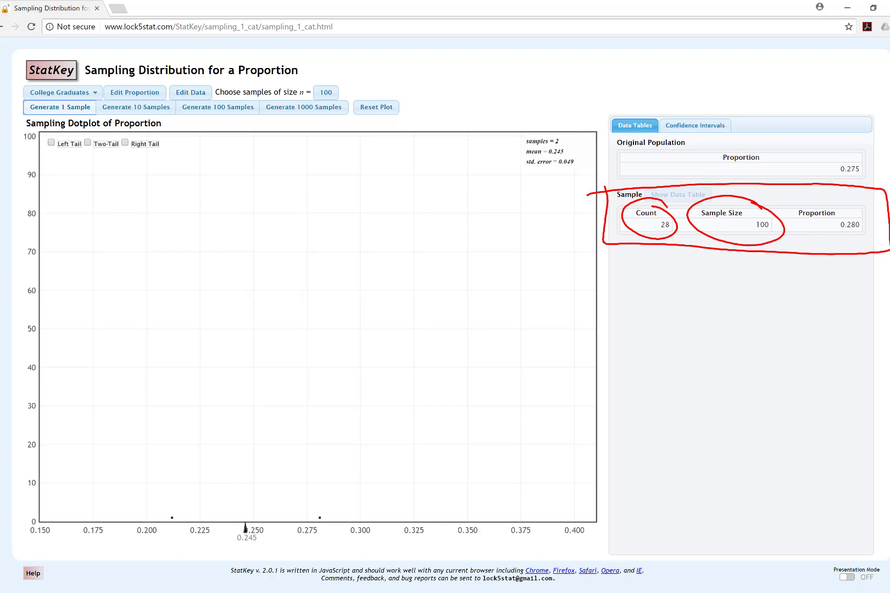
{"action": "mouse_move", "coordinate": [850, 197]}
{"action": "left_mouse_down"}
{"action": "mouse_move", "coordinate": [789, 208]}
{"action": "mouse_move", "coordinate": [873, 220]}
{"action": "mouse_move", "coordinate": [858, 205]}
{"action": "left_mouse_up"}
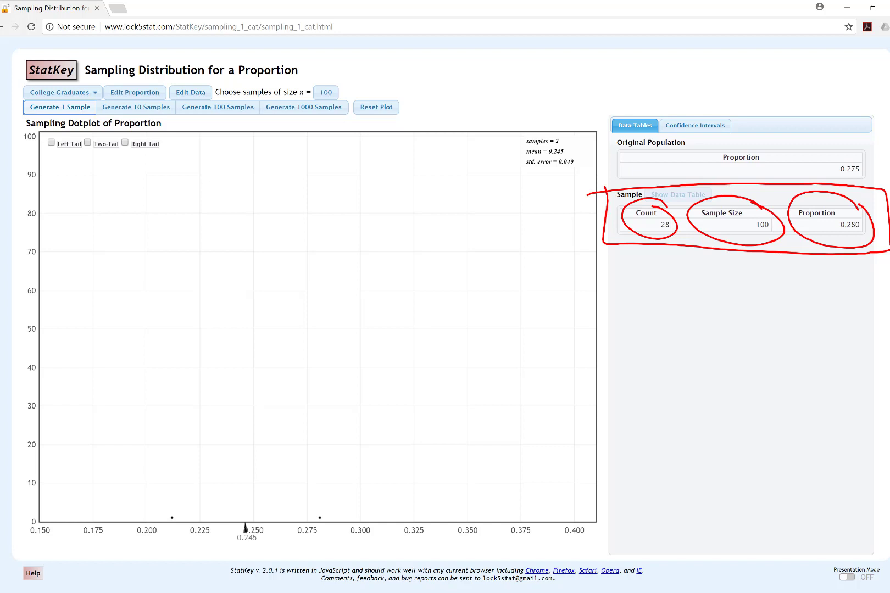
{"action": "mouse_move", "coordinate": [803, 237]}
{"action": "left_mouse_down"}
{"action": "mouse_move", "coordinate": [803, 265]}
{"action": "mouse_move", "coordinate": [502, 354]}
{"action": "mouse_move", "coordinate": [338, 486]}
{"action": "mouse_move", "coordinate": [356, 480]}
{"action": "left_mouse_up"}
{"action": "left_click_drag", "start_coordinate": [311, 507], "coordinate": [324, 506]}
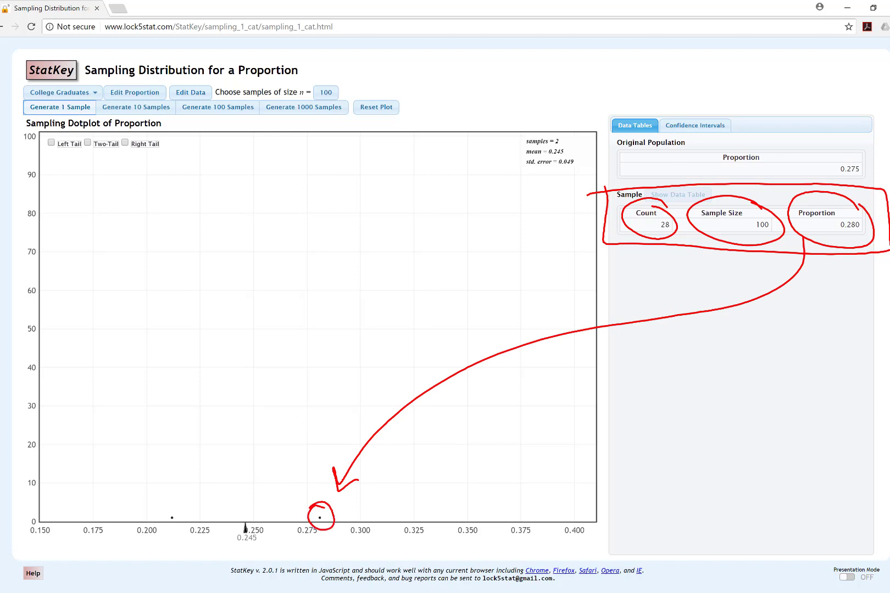
{"action": "mouse_move", "coordinate": [229, 508]}
{"action": "left_mouse_down"}
{"action": "mouse_move", "coordinate": [232, 552]}
{"action": "mouse_move", "coordinate": [265, 510]}
{"action": "mouse_move", "coordinate": [231, 551]}
{"action": "mouse_move", "coordinate": [281, 540]}
{"action": "left_mouse_up"}
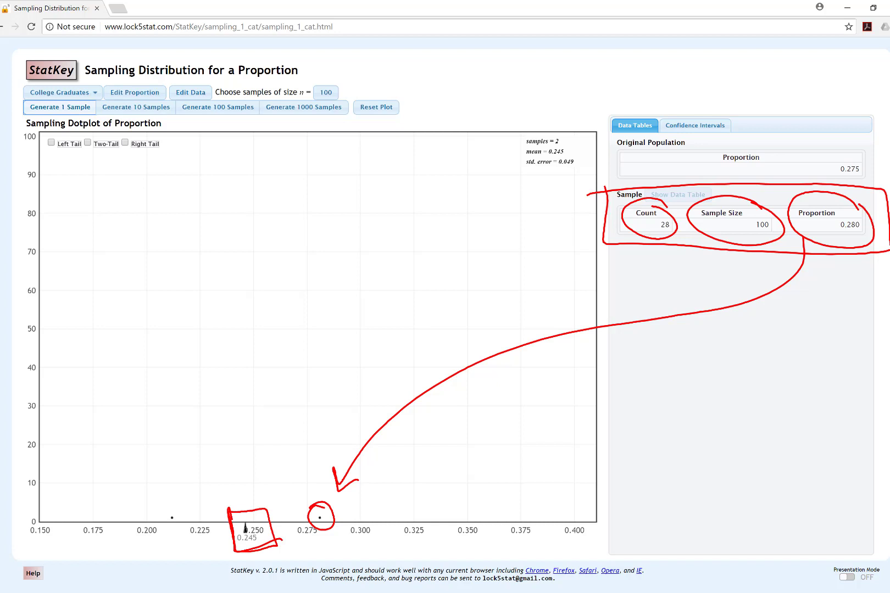
{"action": "key", "text": "Escape"}
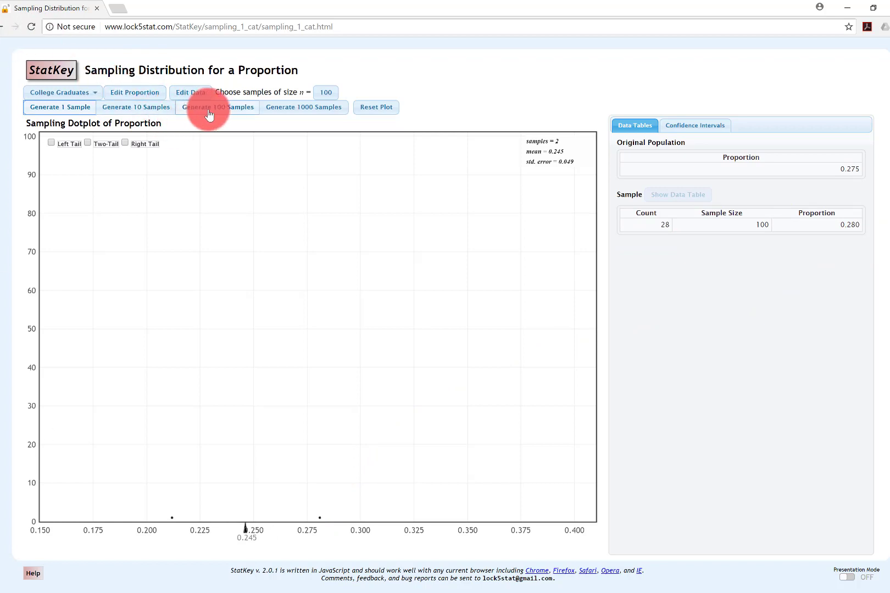
Add 5000 more samples to the dotplot in batches of 1000 and outline the plot's summary statistics in red
{"action": "left_click", "coordinate": [280, 113]}
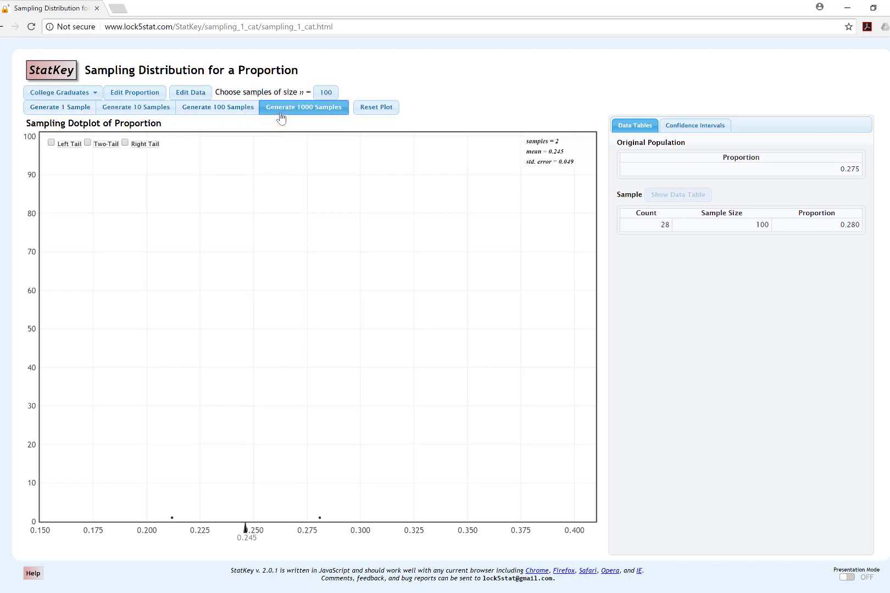
{"action": "left_click", "coordinate": [280, 113]}
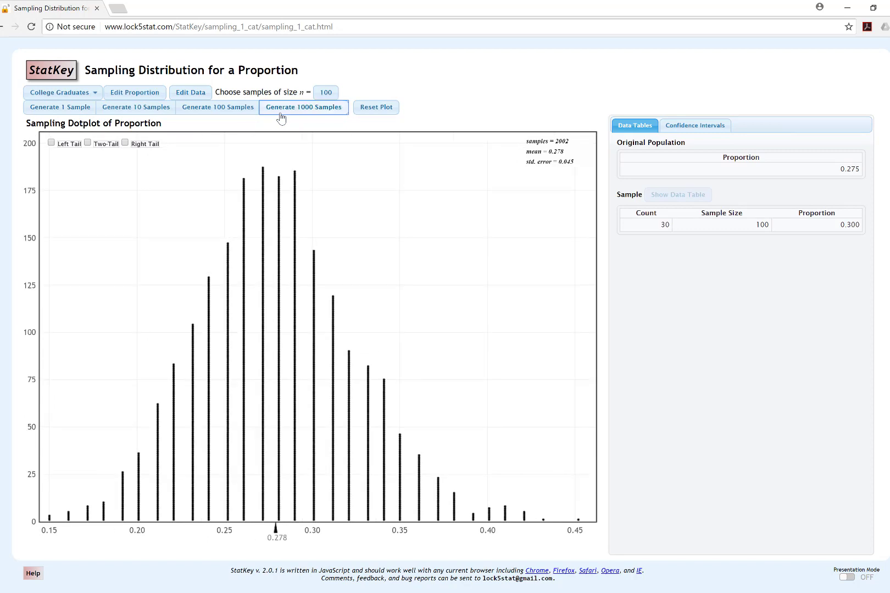
{"action": "left_click", "coordinate": [280, 117]}
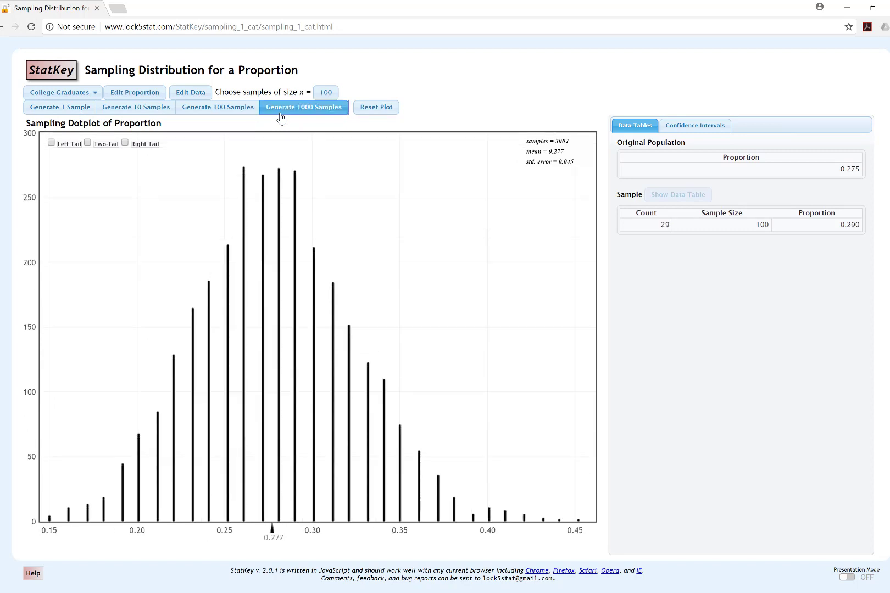
{"action": "left_click", "coordinate": [281, 117]}
{"action": "left_click", "coordinate": [281, 113]}
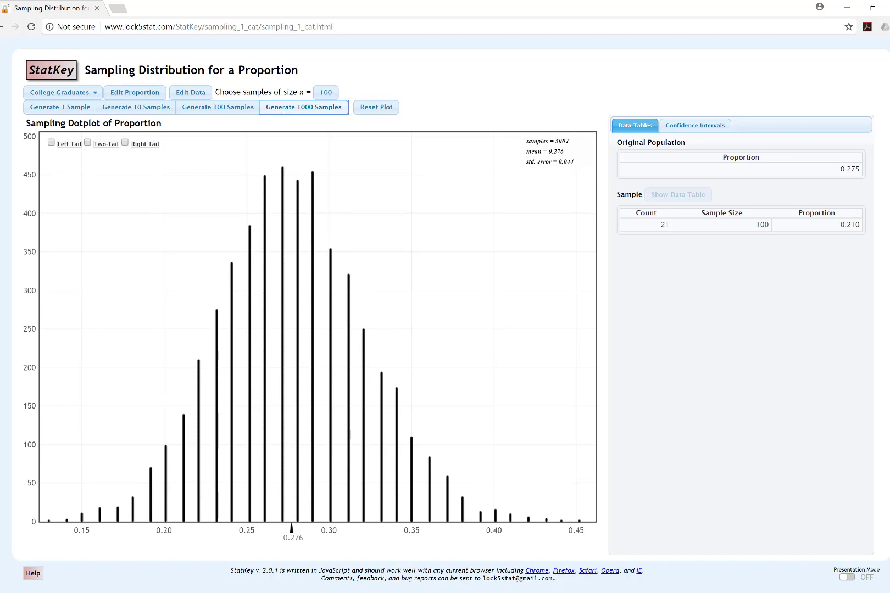
{"action": "mouse_move", "coordinate": [507, 131]}
{"action": "left_mouse_down"}
{"action": "mouse_move", "coordinate": [522, 182]}
{"action": "mouse_move", "coordinate": [590, 122]}
{"action": "mouse_move", "coordinate": [507, 182]}
{"action": "left_mouse_up"}
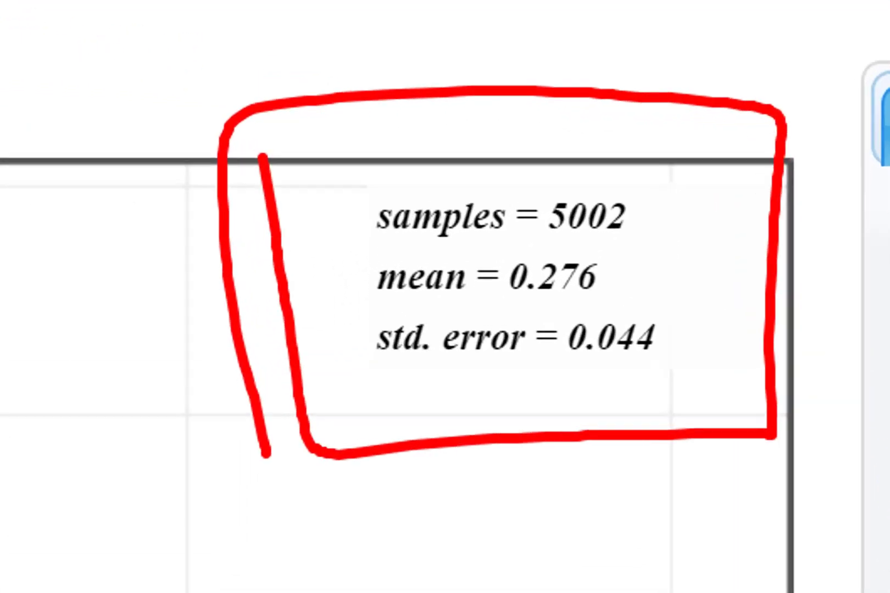